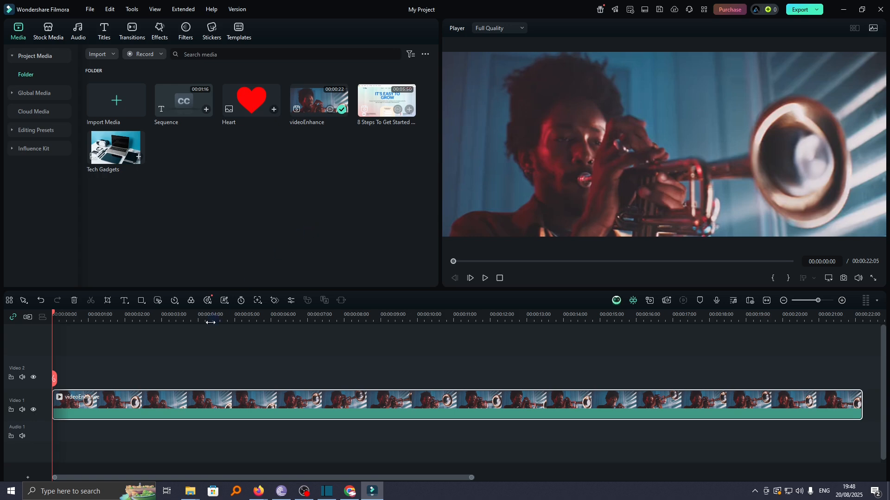
Return the playhead to the start of the timeline and search the effects library for "Square blur"
key(space)
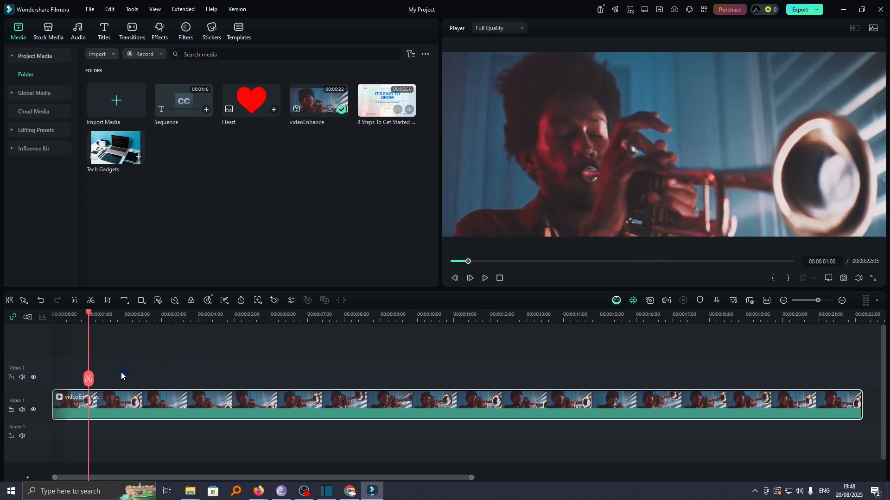
drag(89, 314, 46, 327)
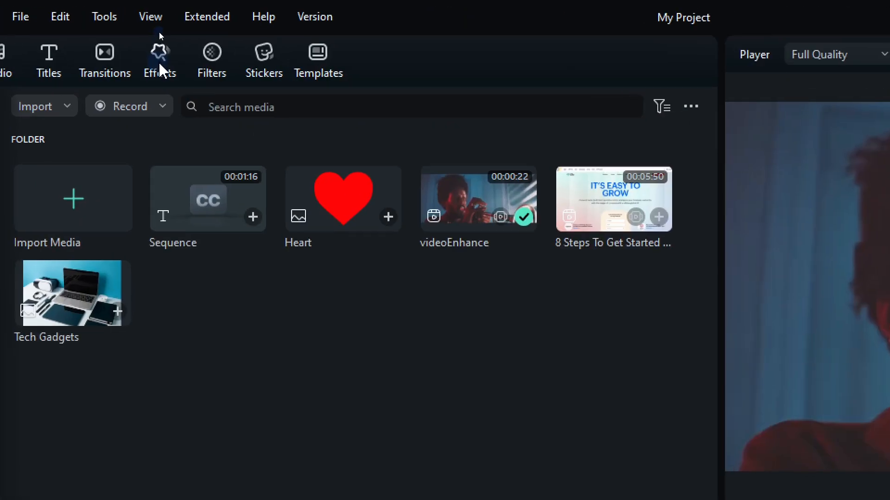
click(159, 32)
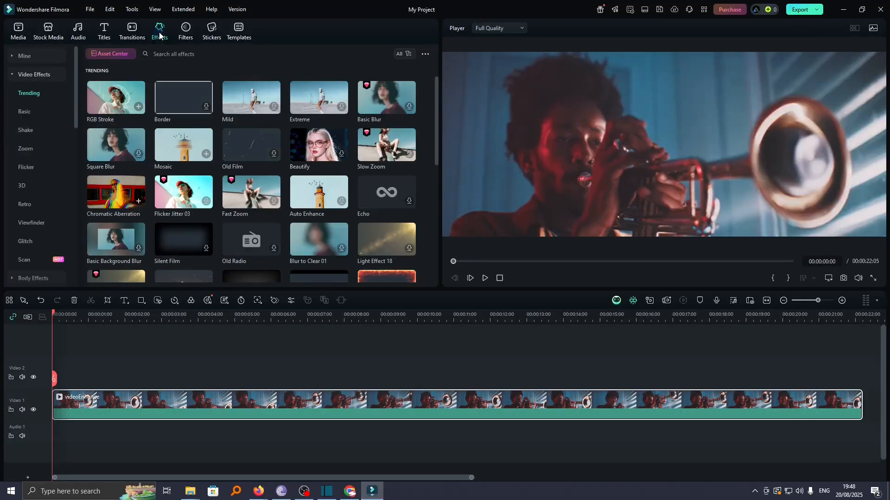
click(176, 55)
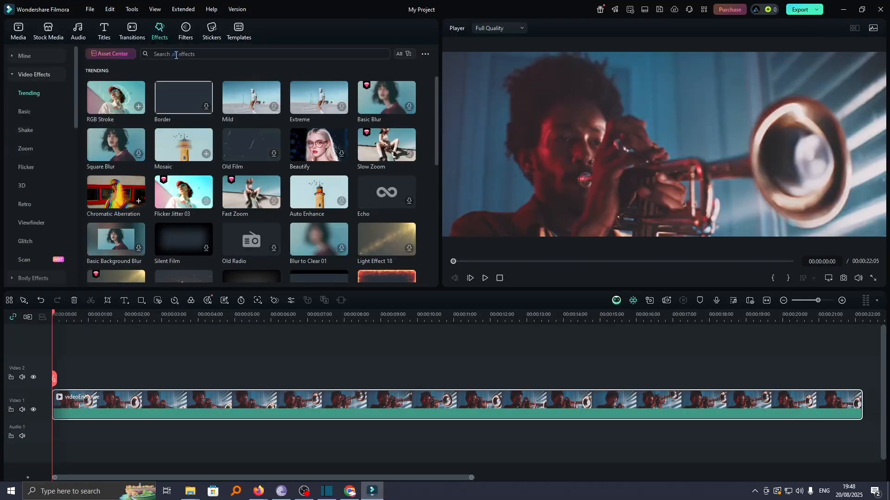
text(Square blur)
key(Return)
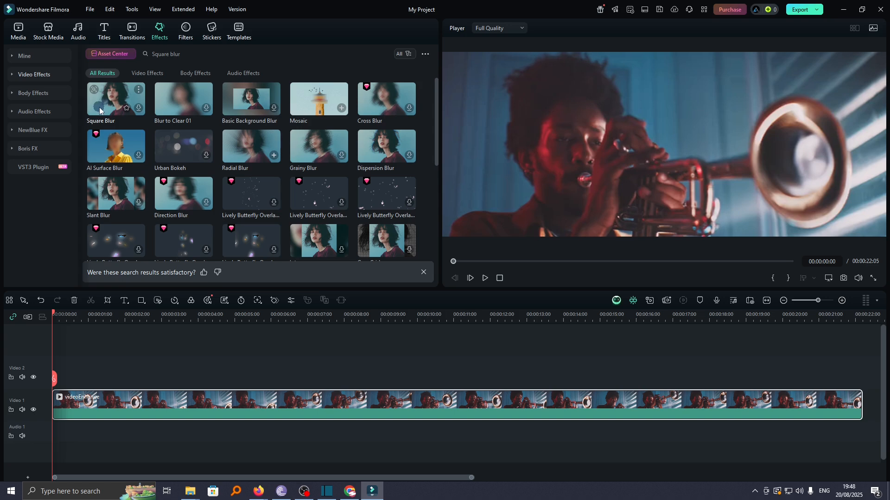
Place the Square Blur effect at the start of the Video 2 track, extend it to about 12 seconds, and preview it
click(139, 109)
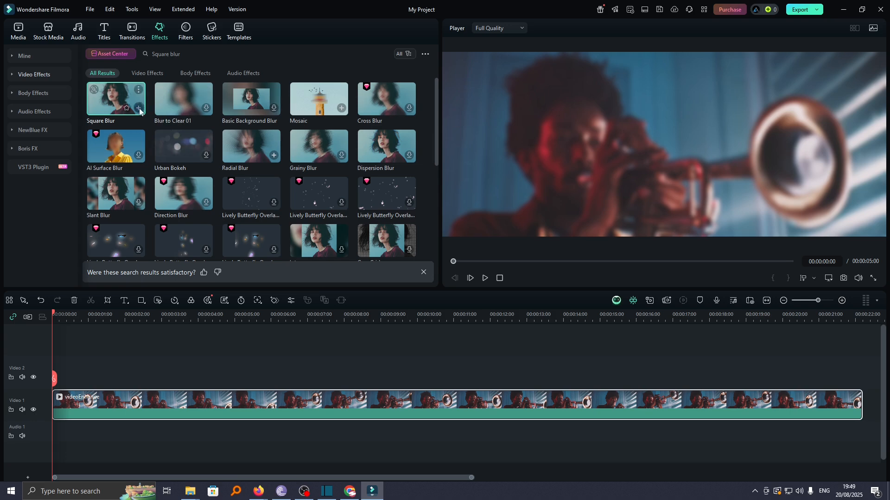
drag(139, 110, 95, 368)
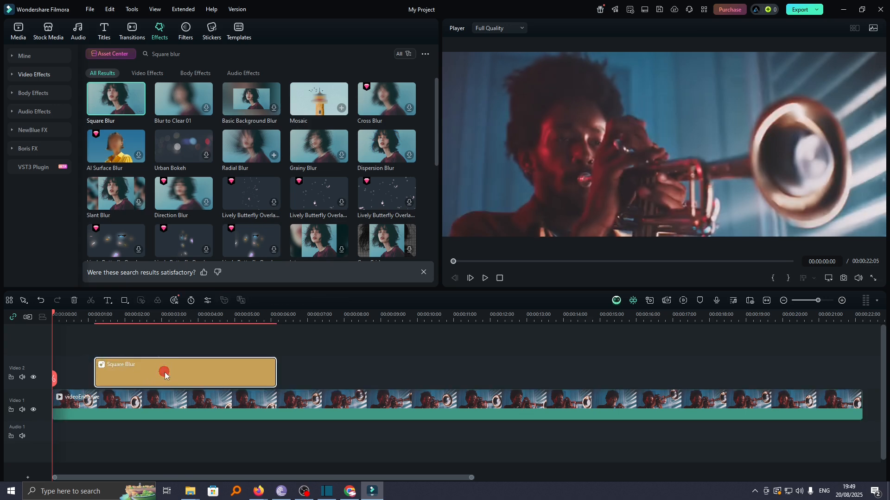
drag(165, 374, 124, 378)
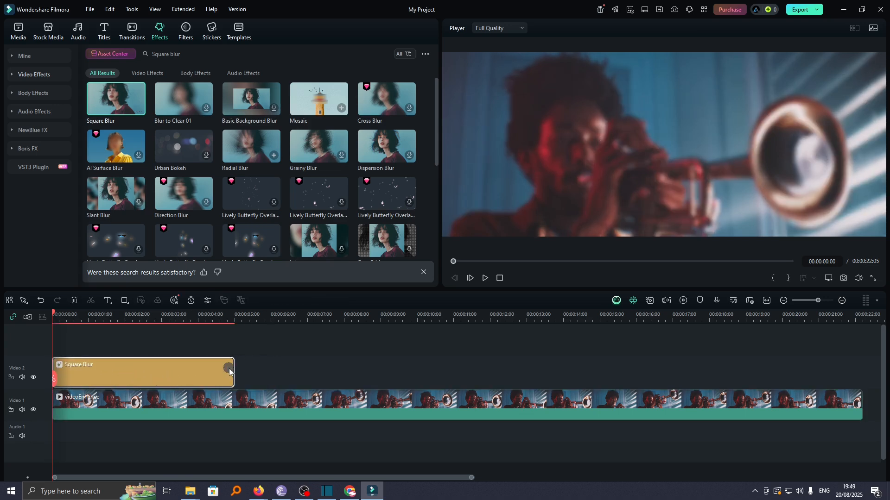
drag(229, 370, 505, 363)
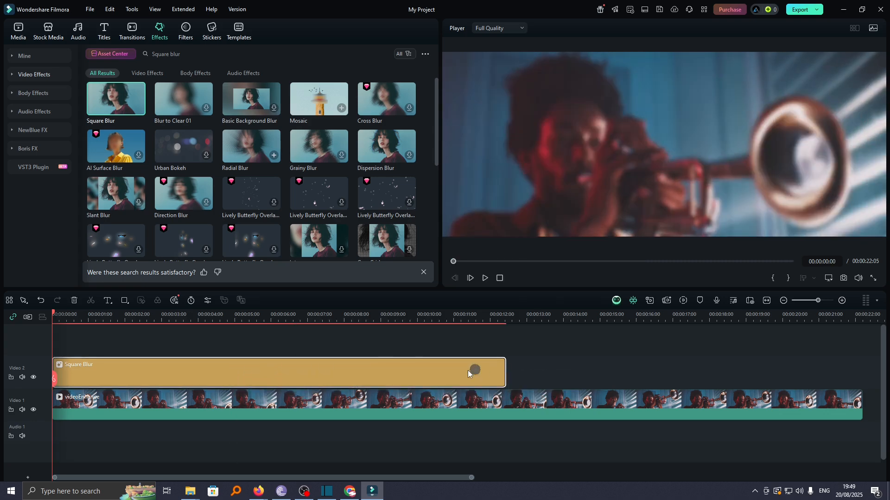
key(space)
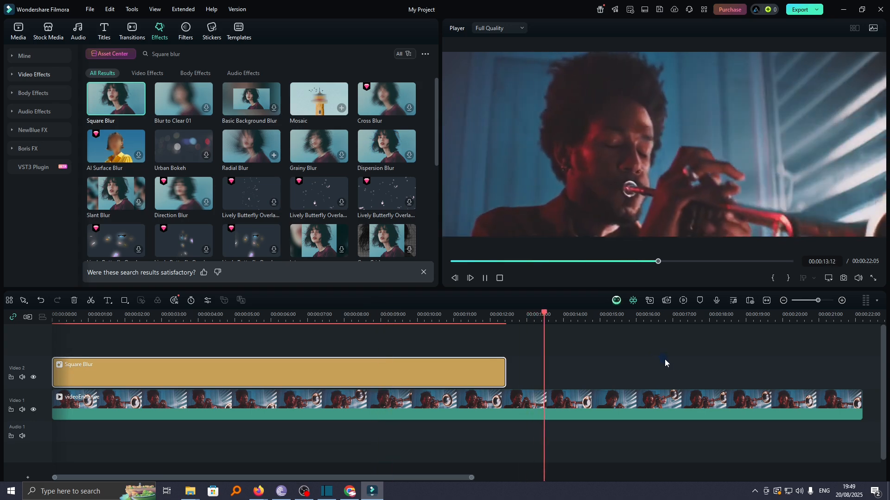
key(space)
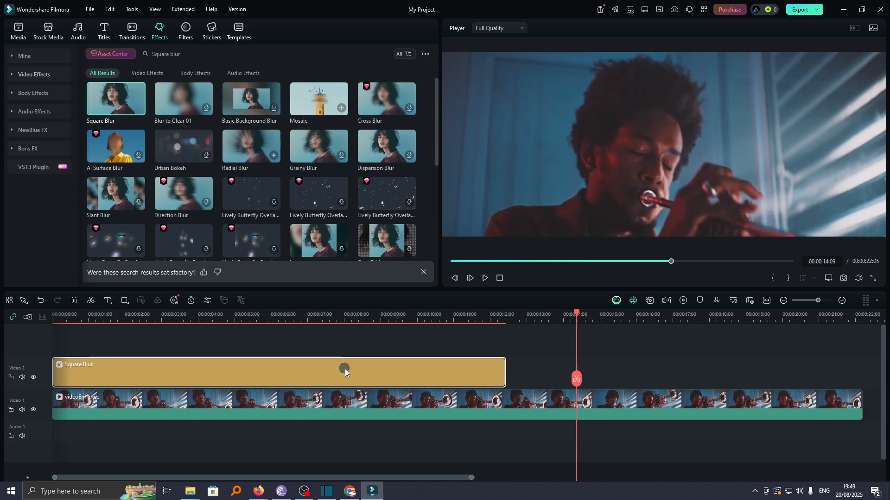
Replace the Square Blur effect with Blur to Clear 01 at the start of the Video 2 track and play it back
click(207, 108)
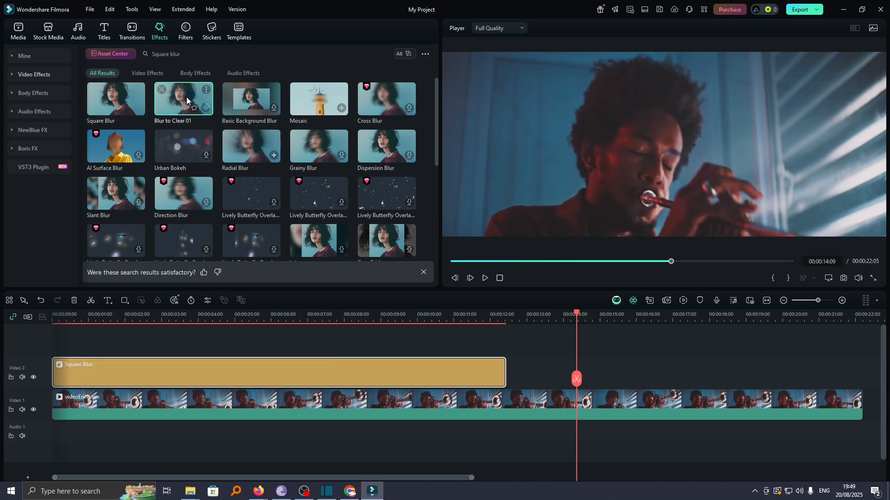
click(291, 373)
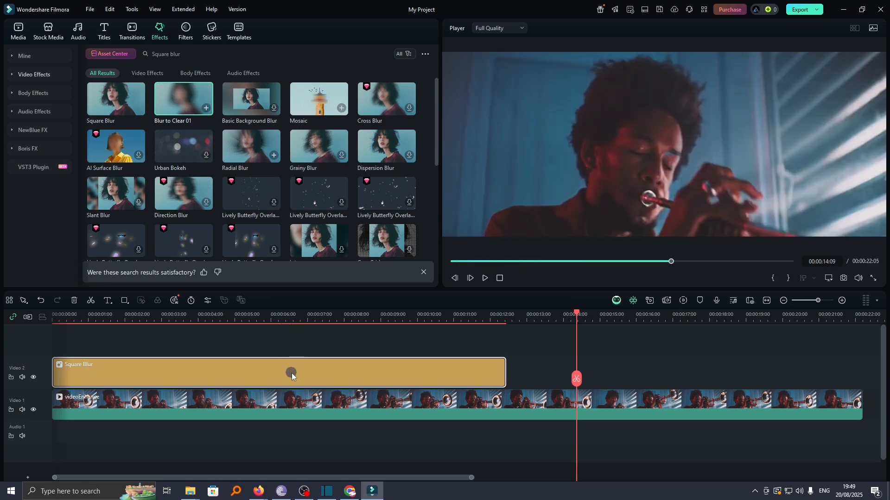
key(Delete)
drag(274, 250, 96, 387)
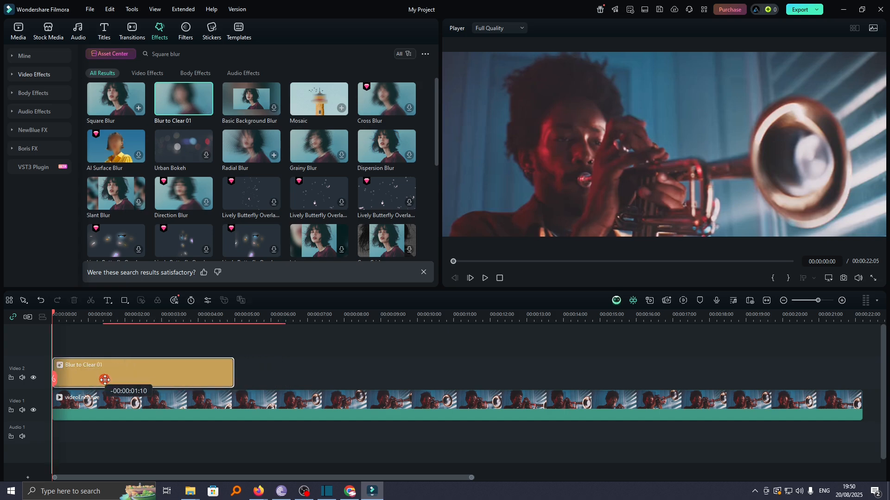
key(space)
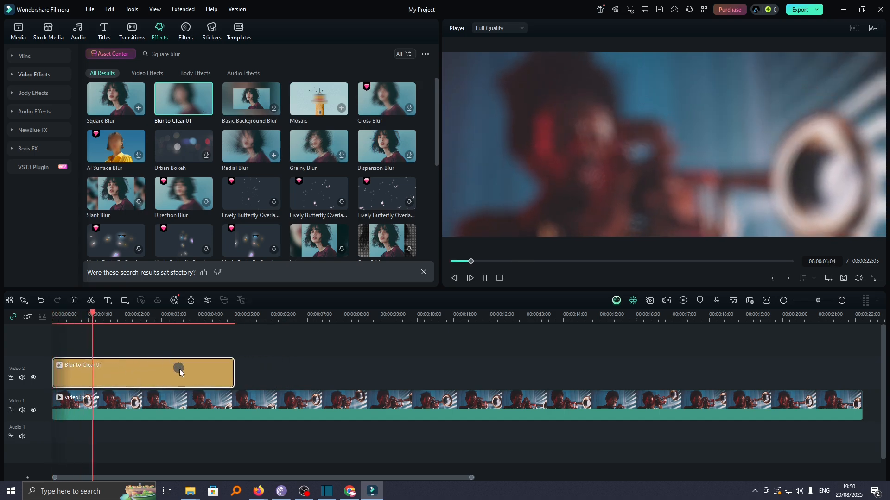
Preview the clip with the Square Blur effect above it, and delete that effect from the Video 2 track
key(space)
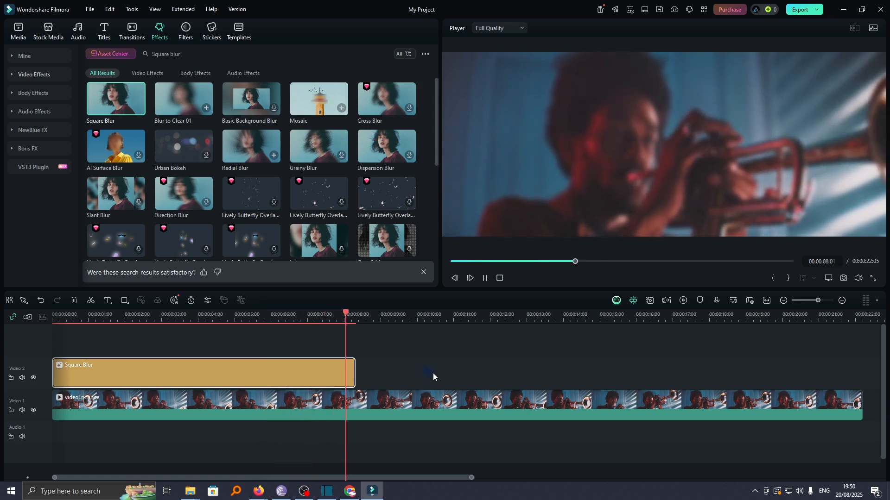
key(space)
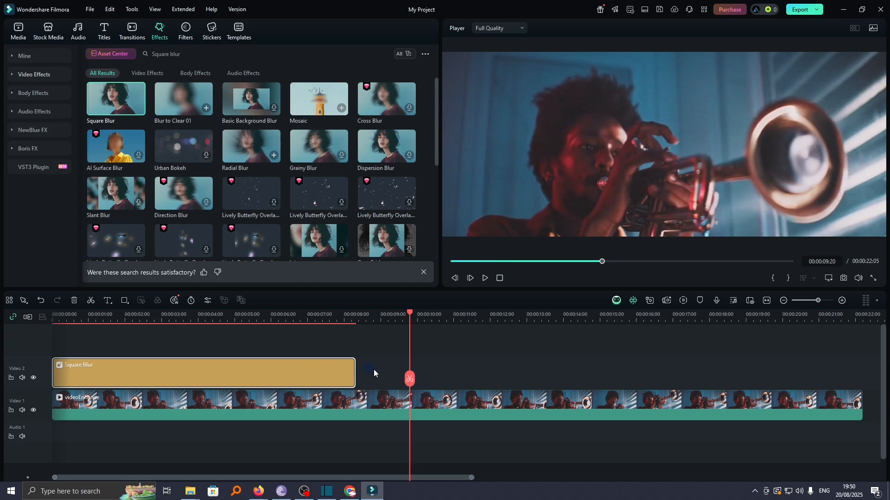
click(324, 382)
key(Delete)
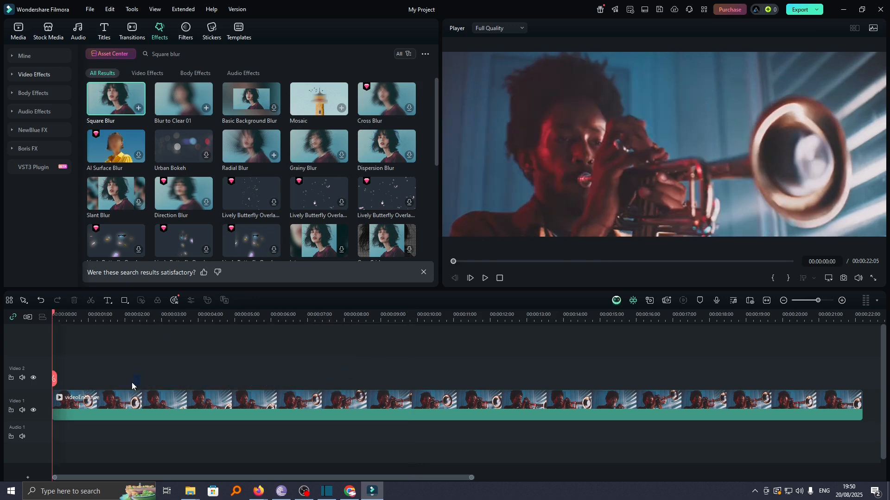
Enable Motion Tracking in the AI tools for the videoEnhance clip, with the playhead at its start
mouse_move(51, 319)
mouse_down()
mouse_move(71, 323)
mouse_move(49, 328)
mouse_up()
click(122, 406)
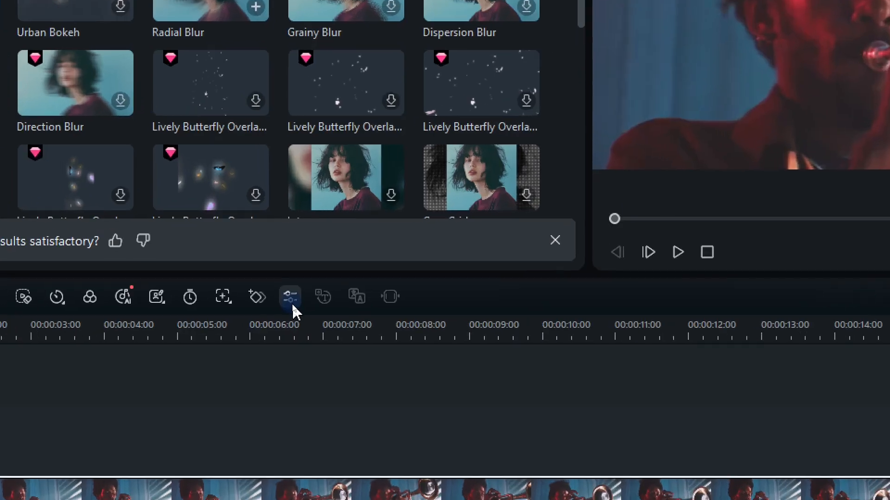
click(291, 301)
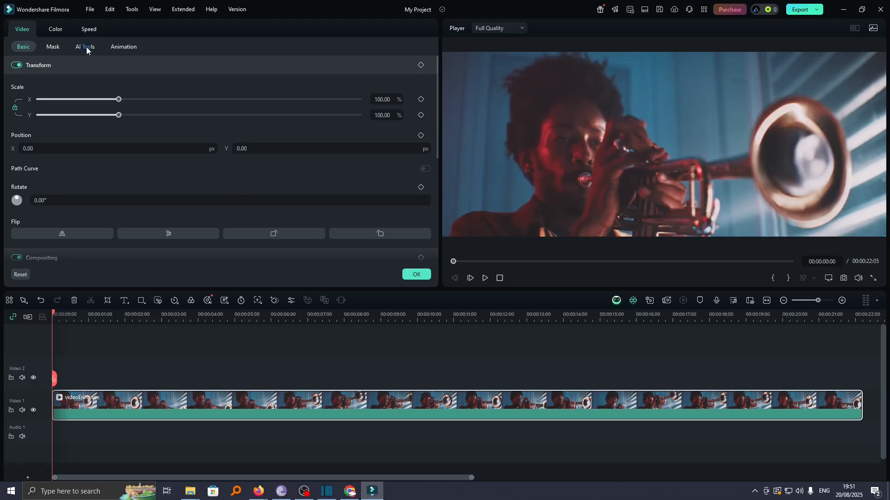
click(111, 55)
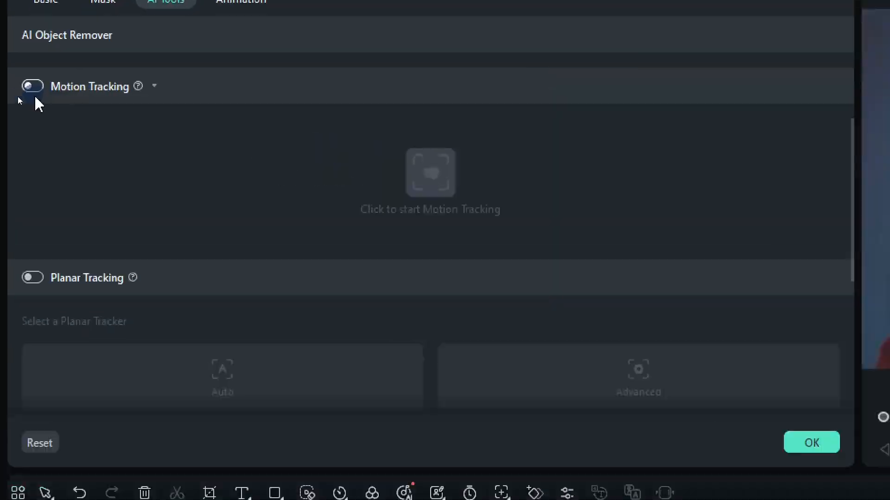
click(33, 87)
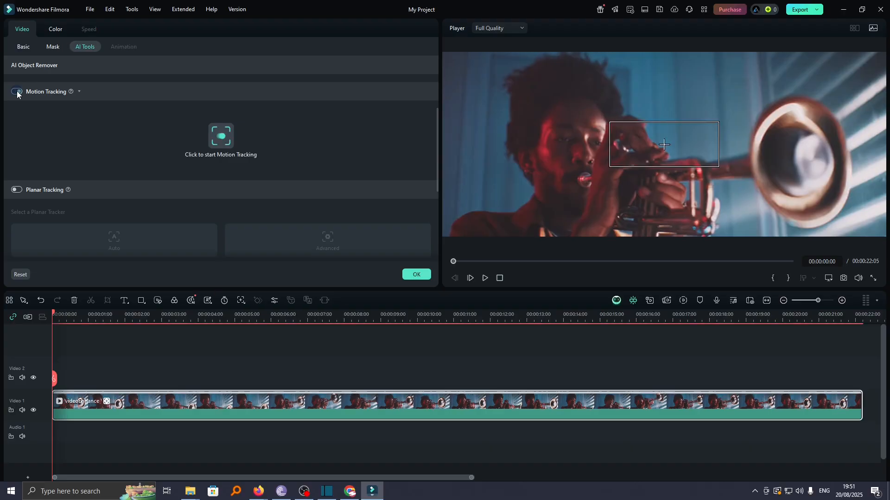
Fit the tracking box over the trumpet player's face and run the motion tracking analysis
drag(665, 148, 584, 169)
drag(585, 119, 587, 147)
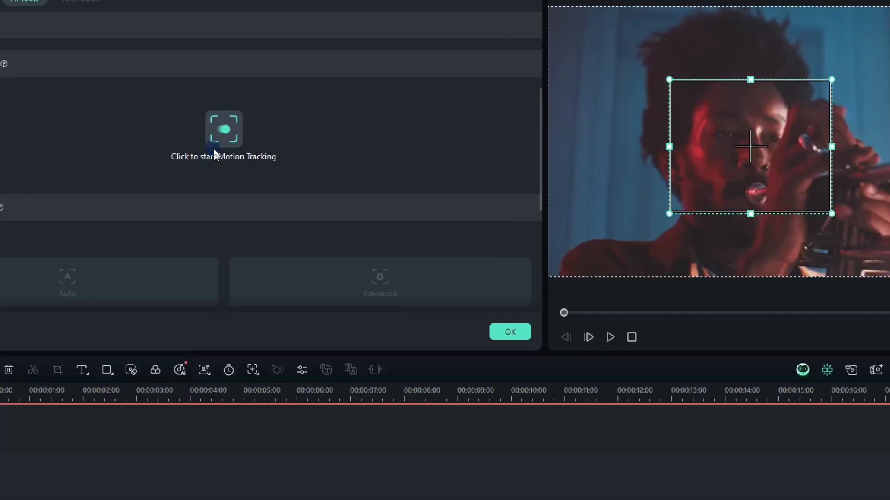
click(214, 146)
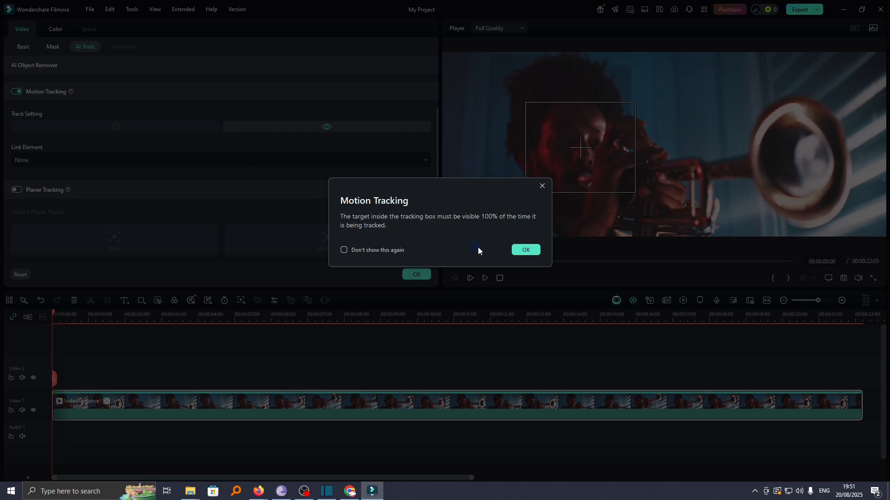
click(519, 249)
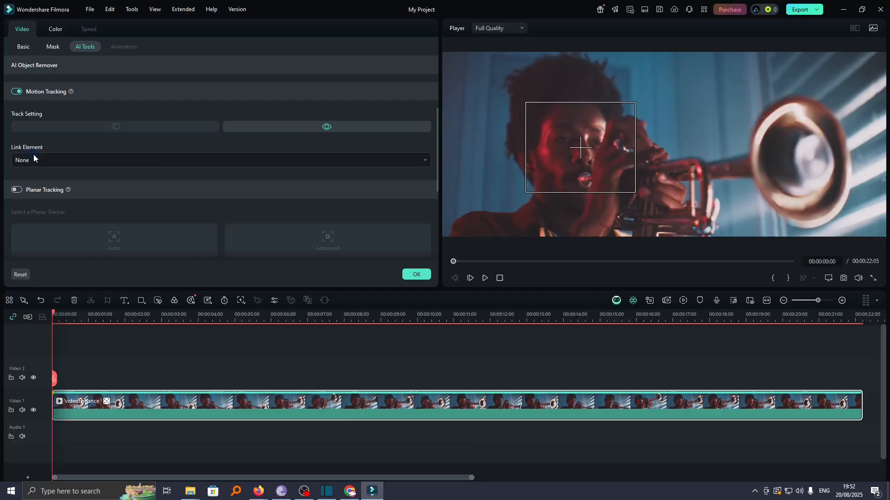
Link a mosaic to the motion track, with a blur amount of 33 and an opacity of 93%
click(163, 157)
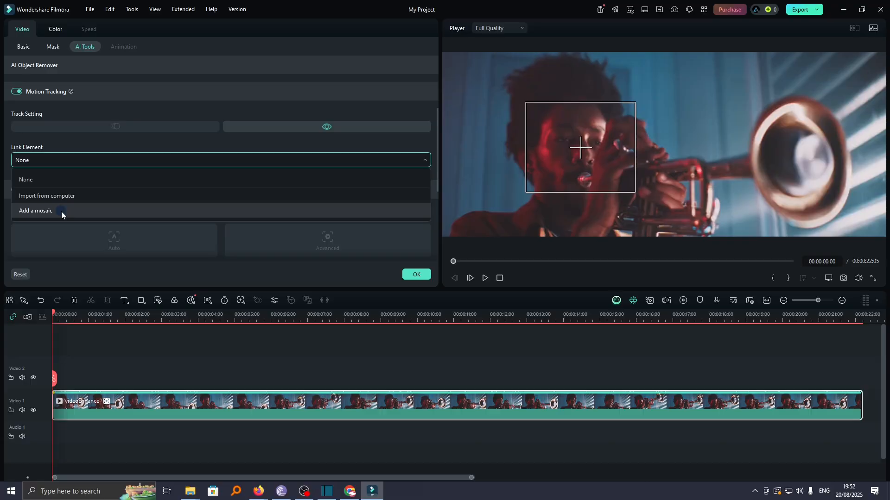
click(61, 211)
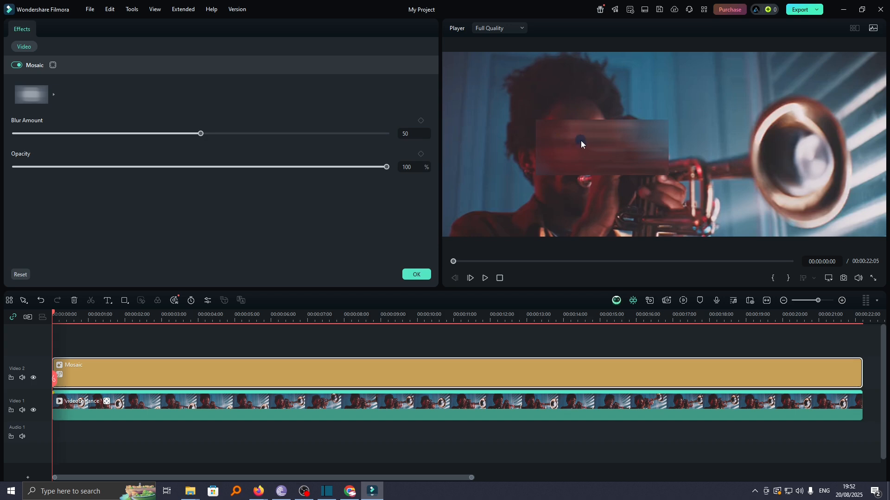
drag(201, 134, 137, 134)
drag(354, 169, 323, 168)
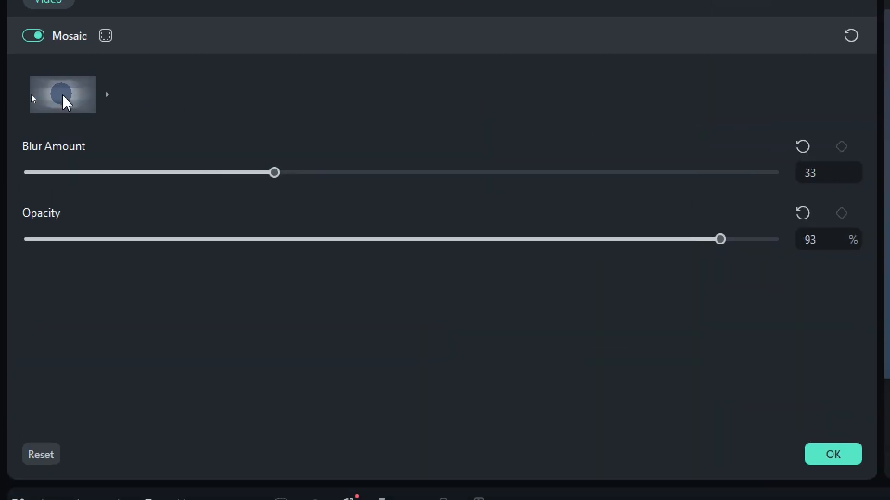
Try the pixelated and cloudy mosaic patterns, and restore the original smooth blur pattern
click(32, 97)
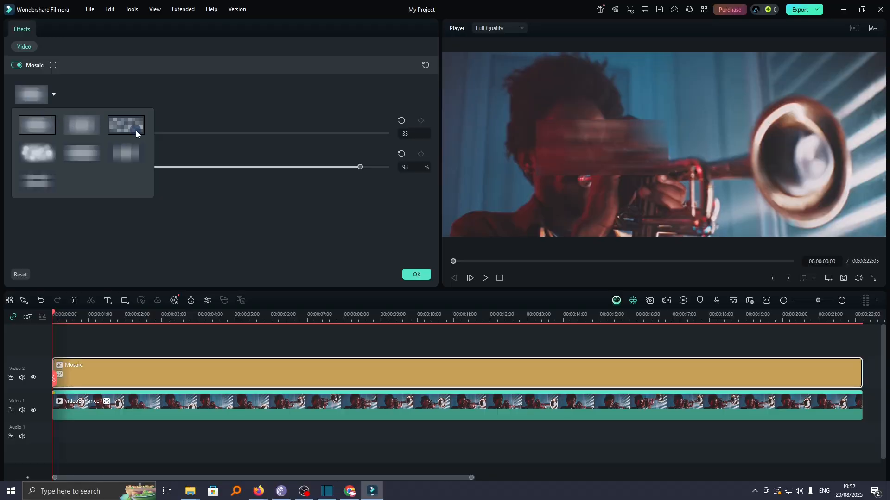
click(132, 126)
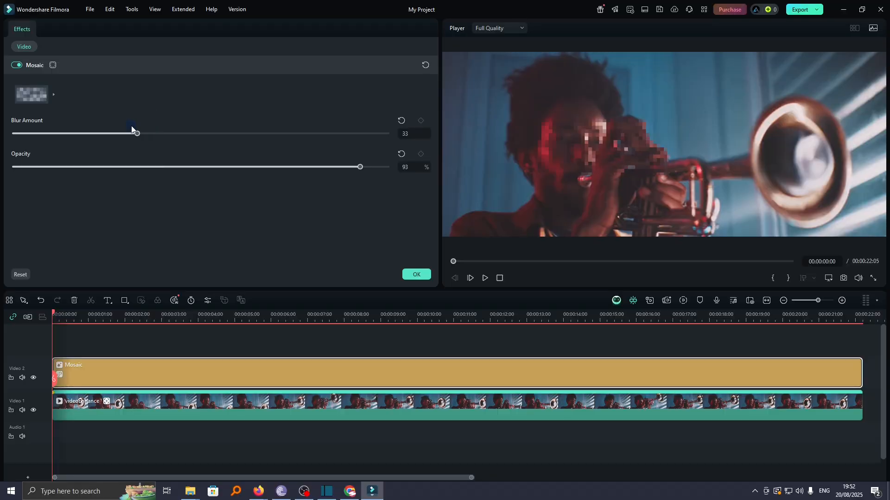
click(40, 106)
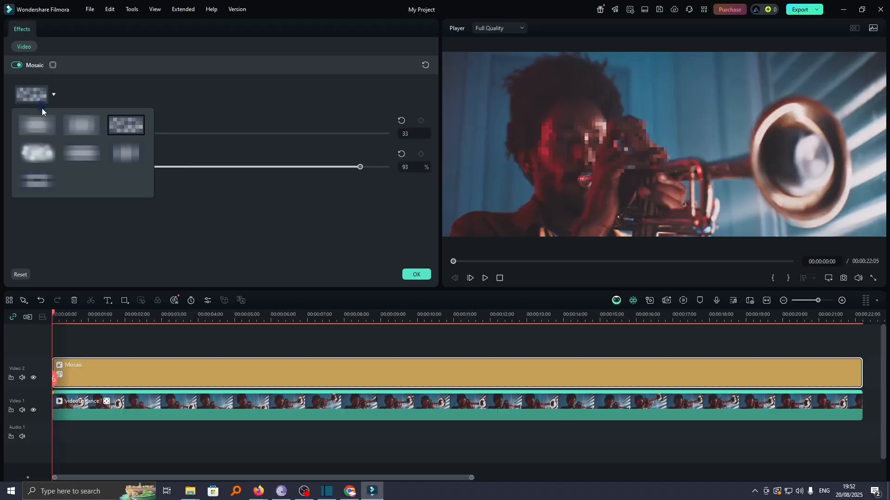
click(43, 156)
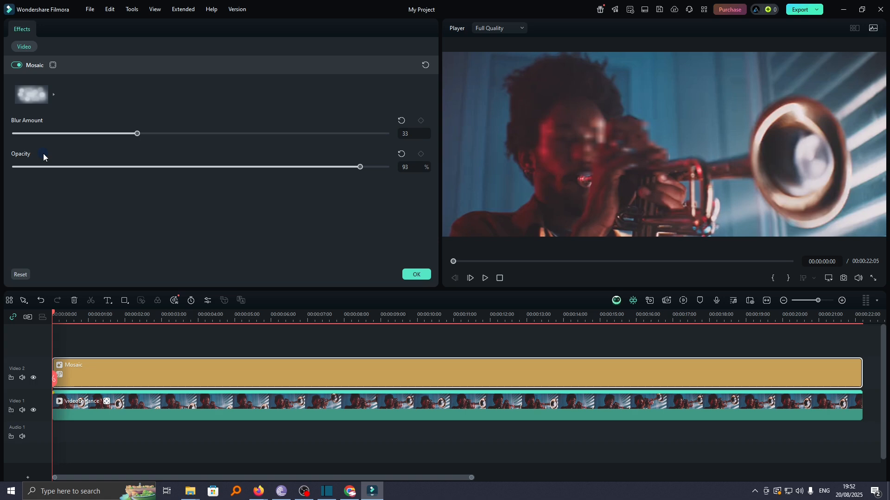
click(40, 95)
click(41, 121)
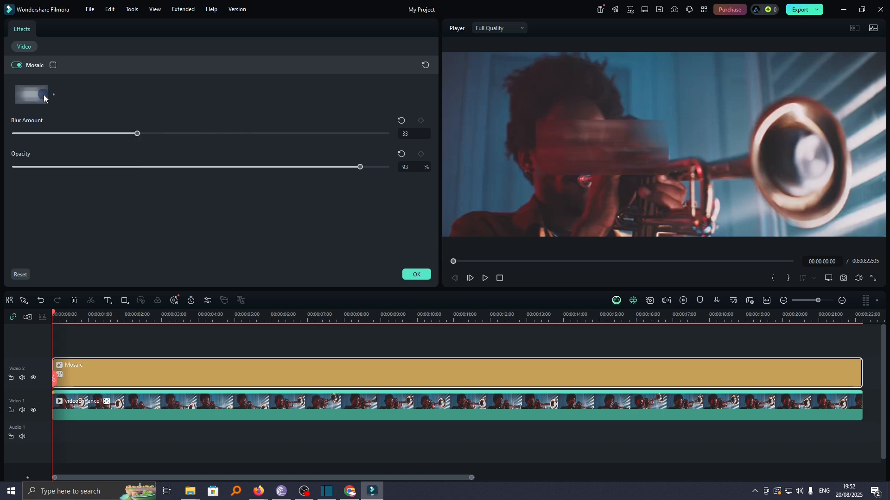
Confirm the mosaic settings and play back the clip to check how the blur follows the face
click(417, 275)
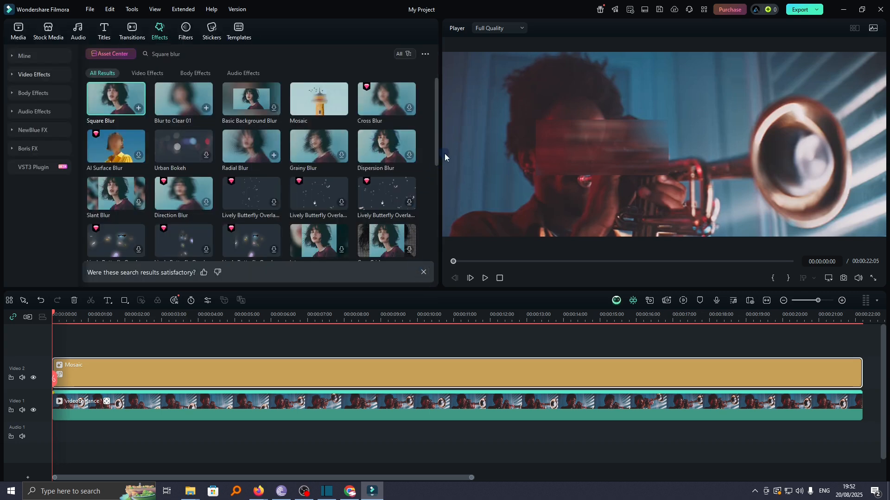
click(488, 278)
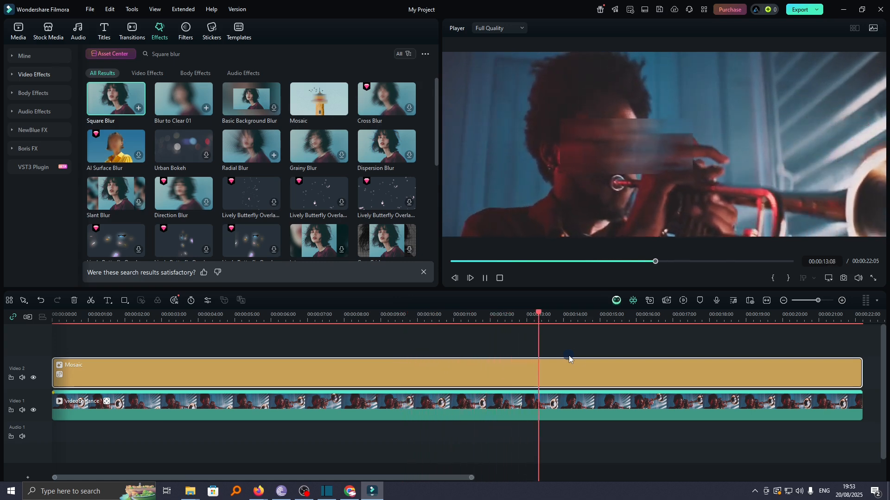
key(space)
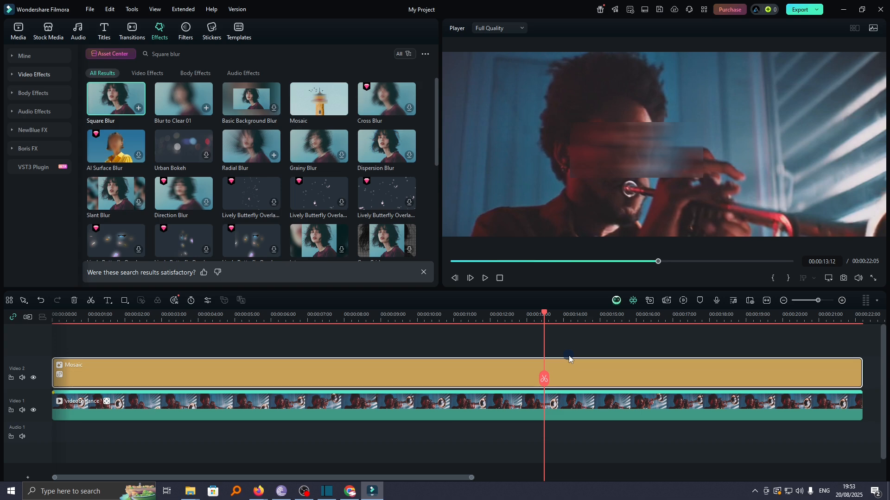